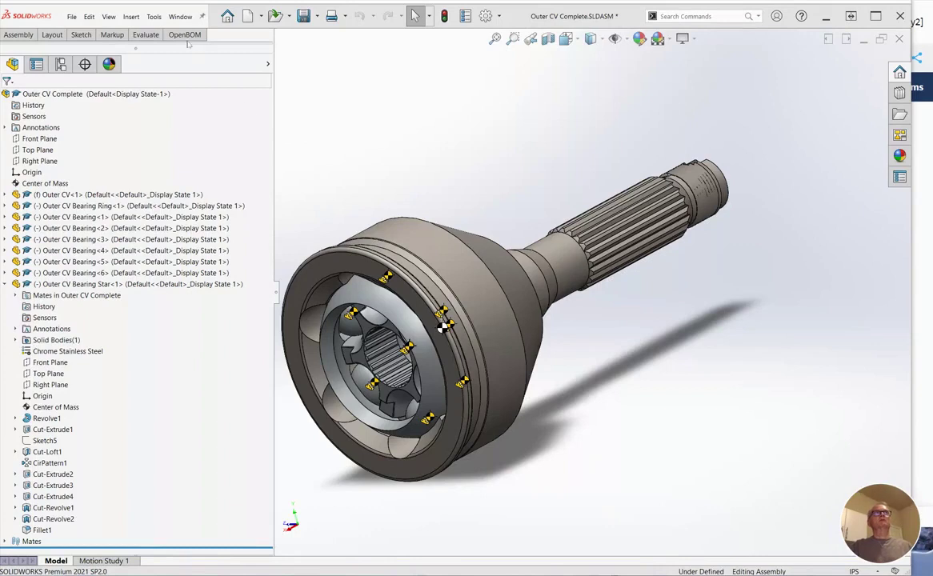
# Open the OpenBOM Driveline Components catalog, showing its single item DL0100.
pyautogui.click(184, 35)
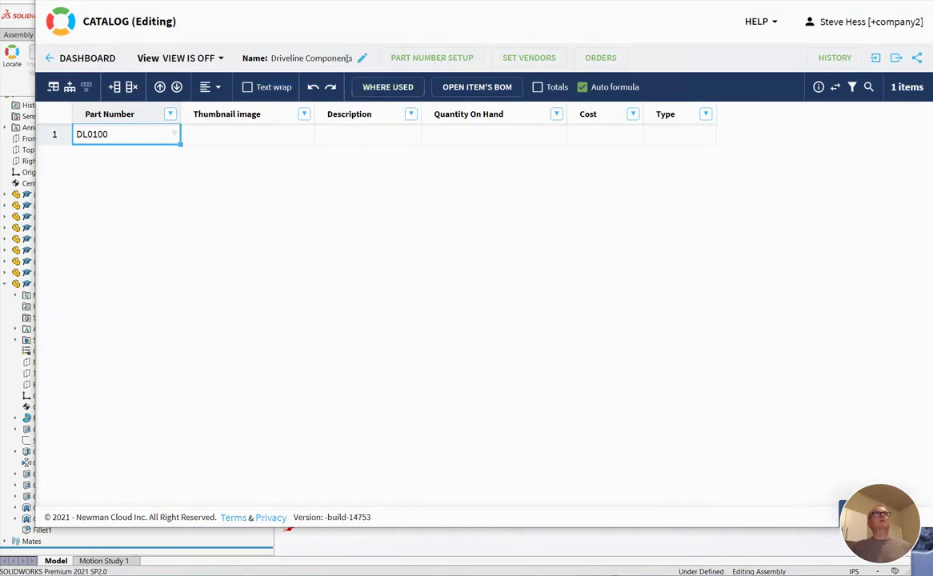
# Add catalog items DL0105, DL0110 and DL0115, then close the catalog window.
pyautogui.click(70, 88)
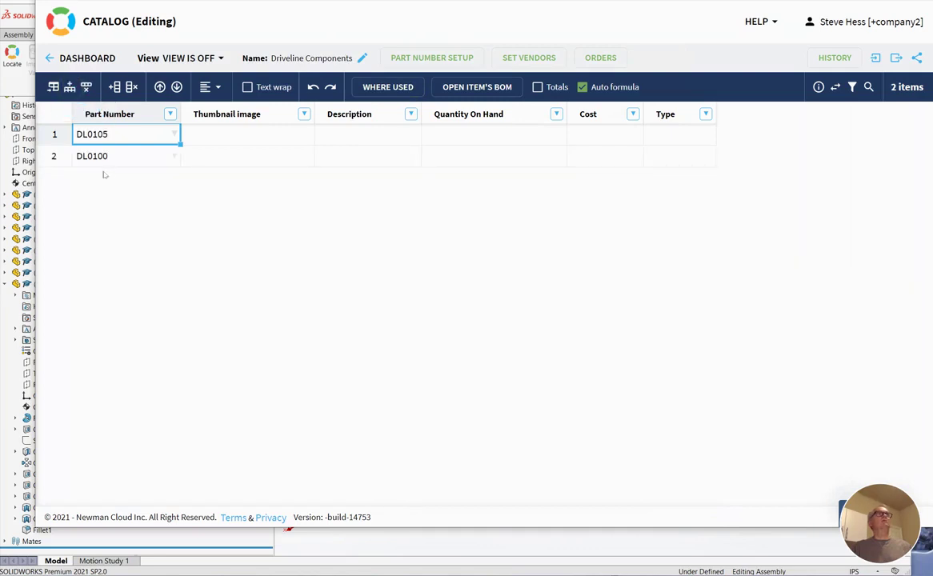
pyautogui.click(70, 88)
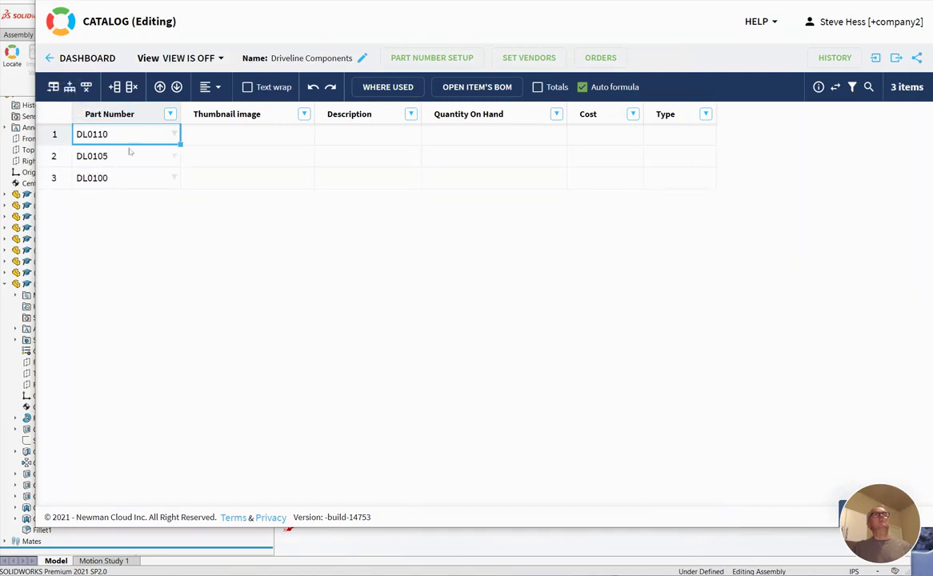
pyautogui.click(69, 88)
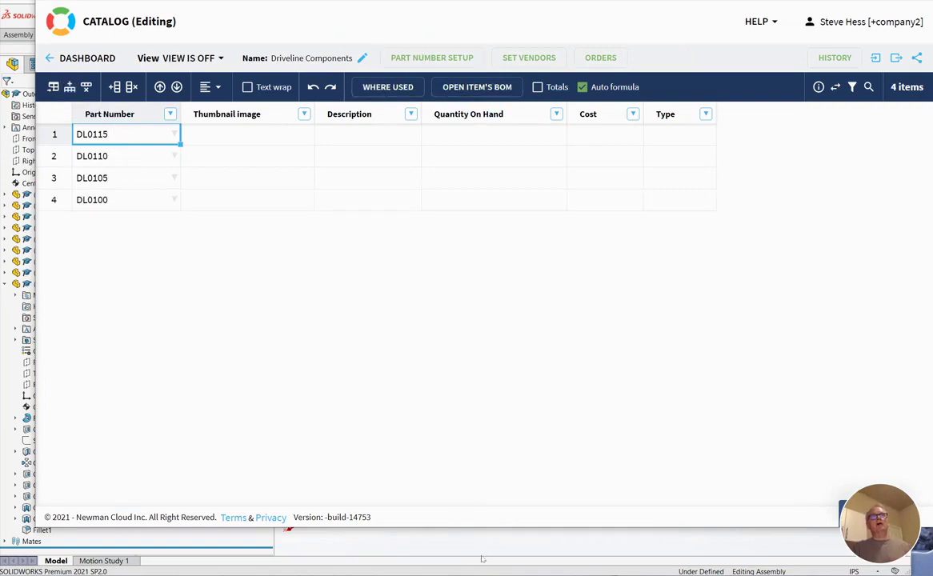
pyautogui.click(442, 531)
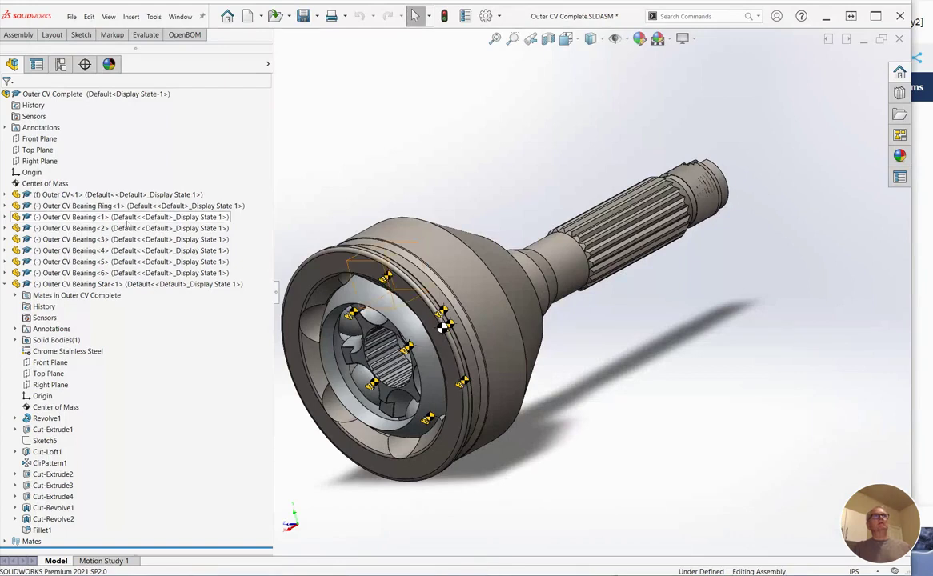
# Confirm the OpenBOM settings use Driveline Components as the default catalog and Multi level BOM.
pyautogui.click(185, 37)
pyautogui.click(194, 60)
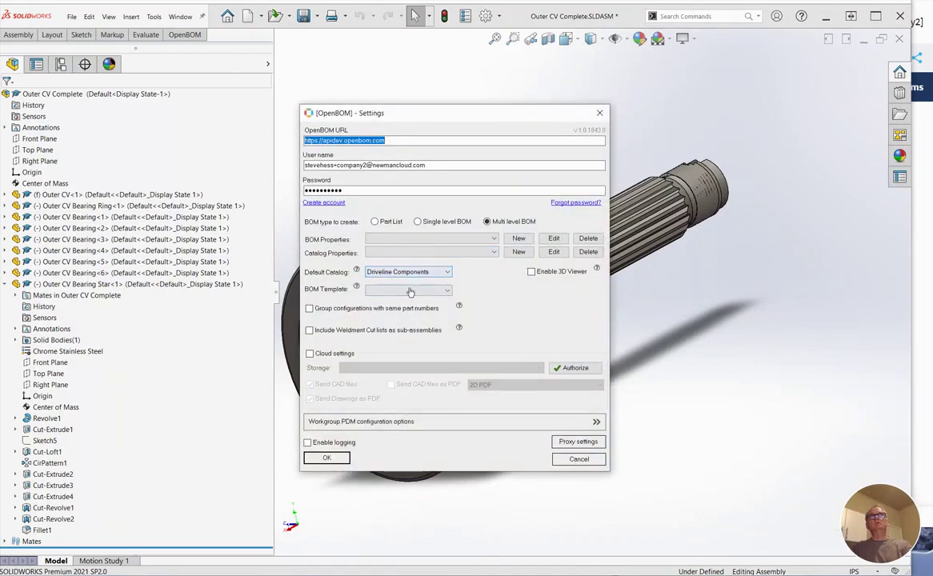
pyautogui.click(323, 459)
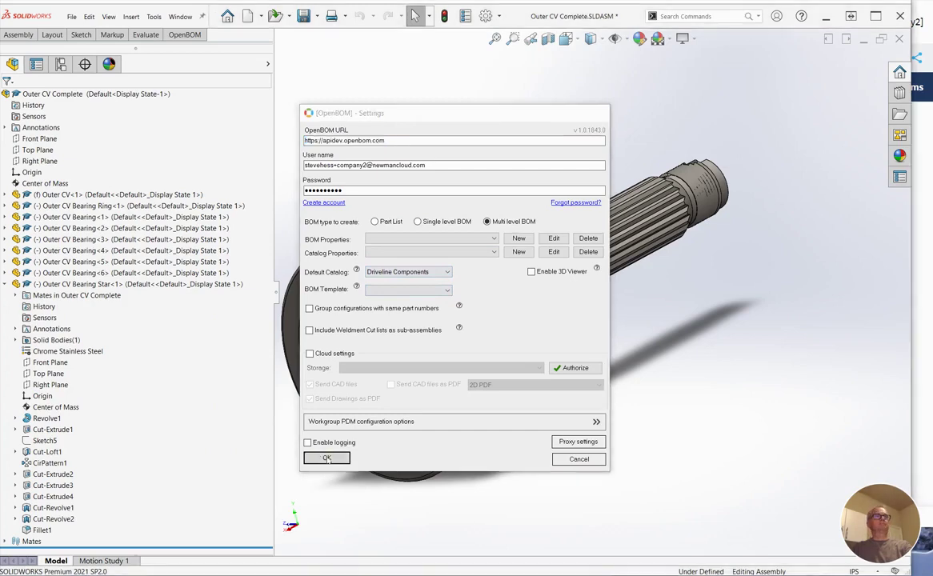
pyautogui.click(65, 194)
# Open the Outer CV part and assign it part number DL0120 in its Part number property.
pyautogui.click(71, 163)
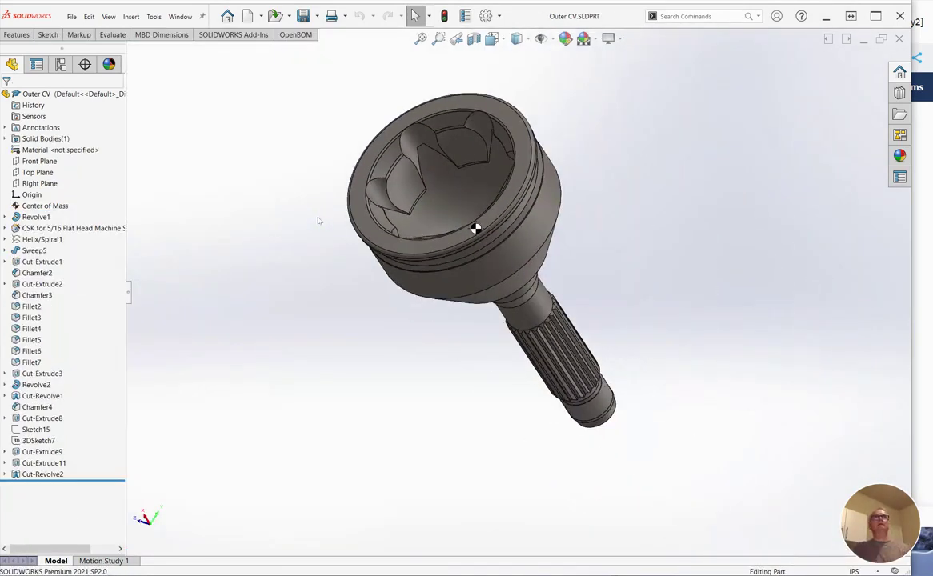
pyautogui.click(274, 35)
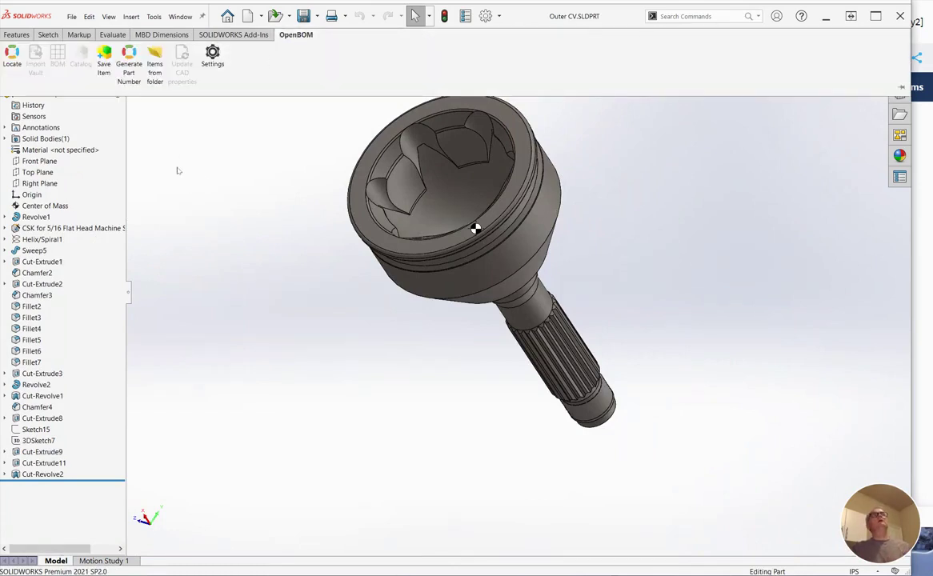
pyautogui.click(125, 66)
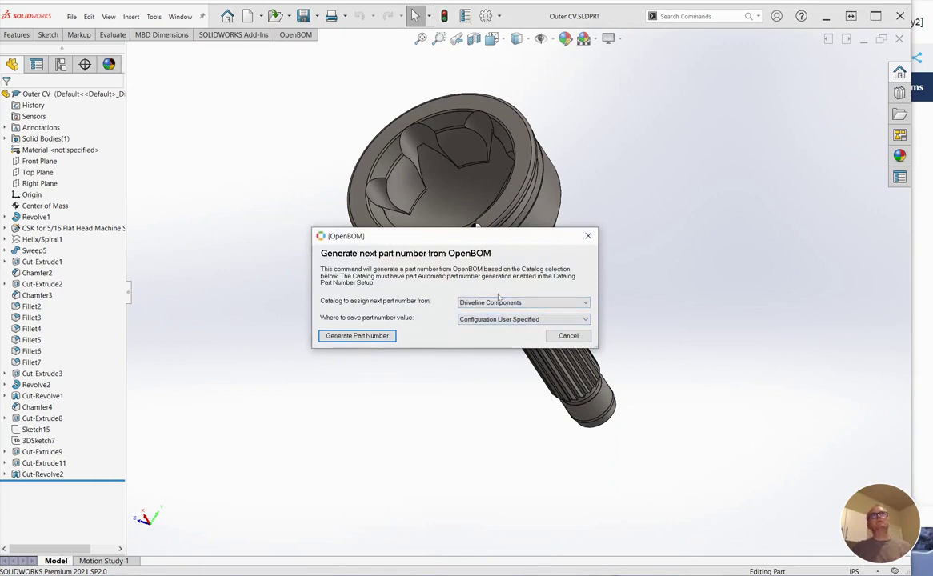
pyautogui.click(557, 322)
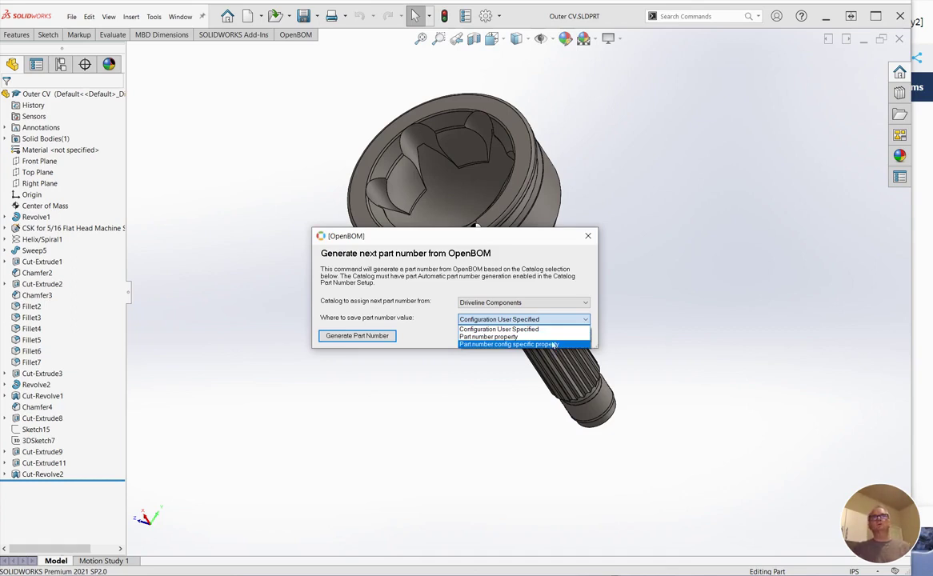
pyautogui.click(484, 337)
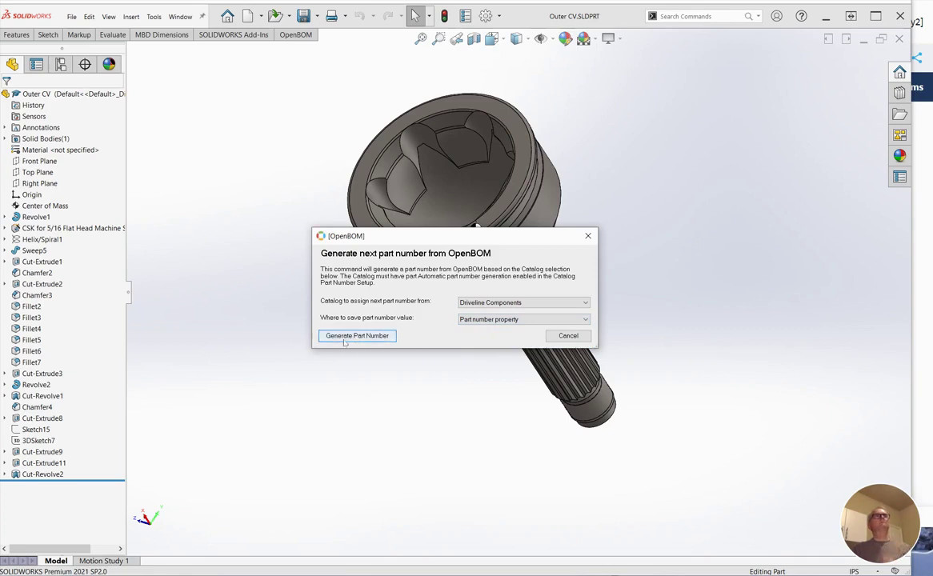
pyautogui.click(344, 336)
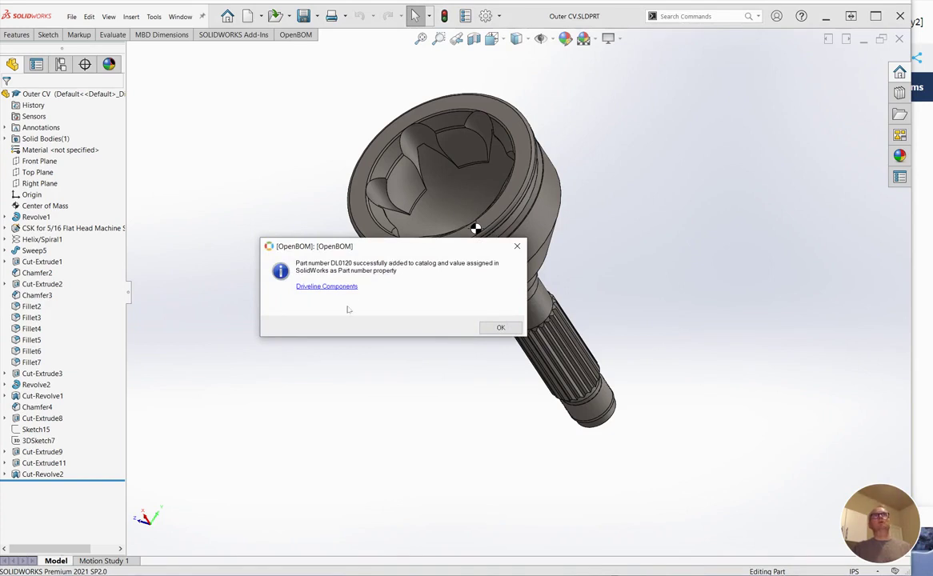
pyautogui.click(500, 327)
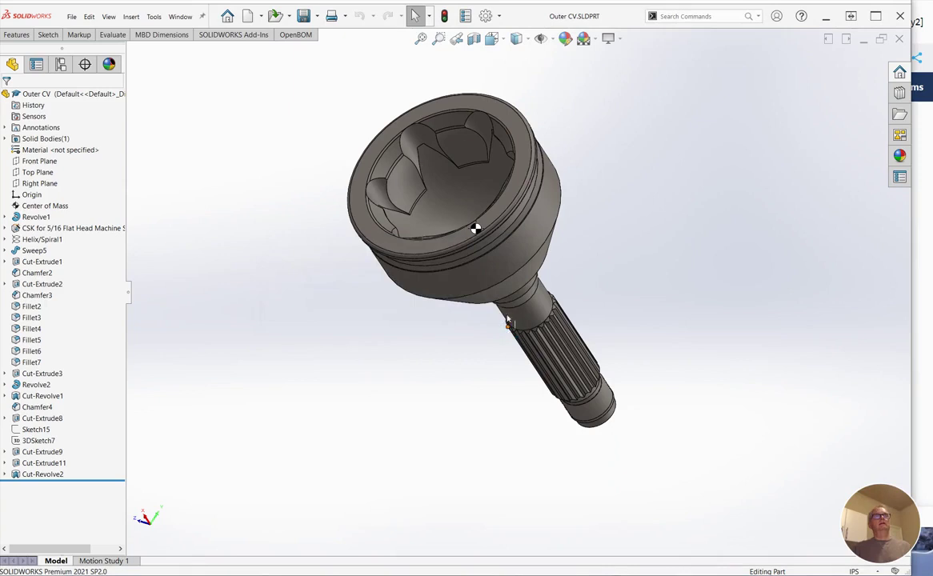
# Check that the part's Part Number custom property holds DL0120.
pyautogui.click(464, 16)
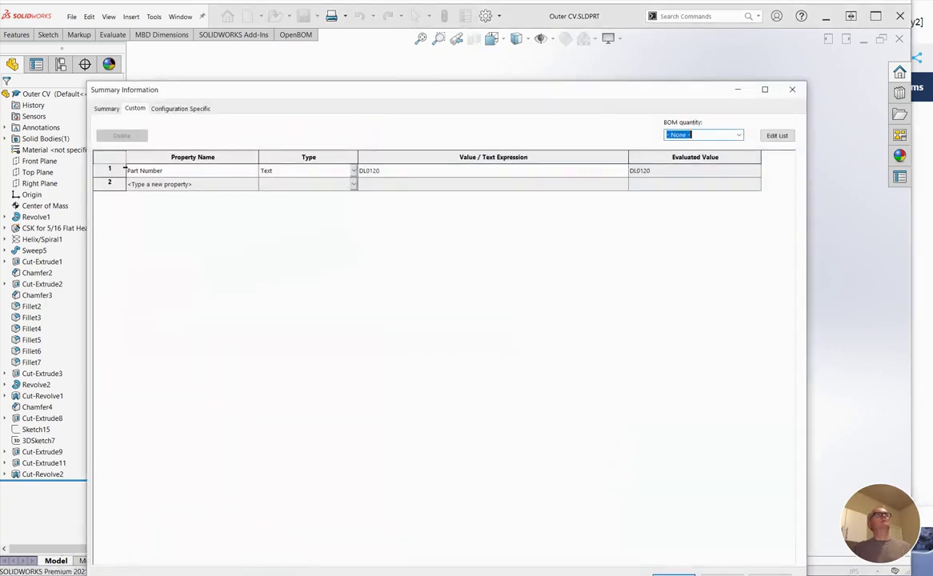
pyautogui.click(113, 168)
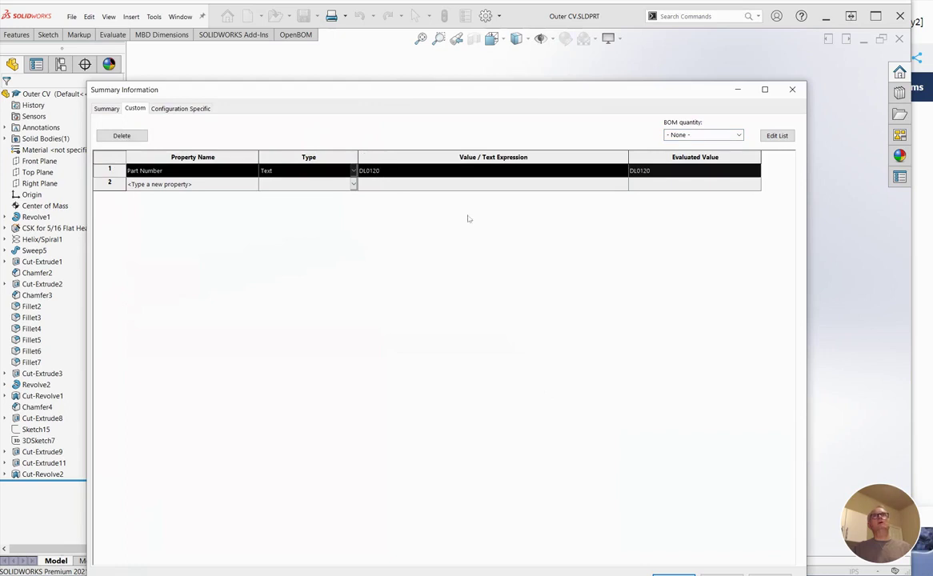
pyautogui.click(673, 573)
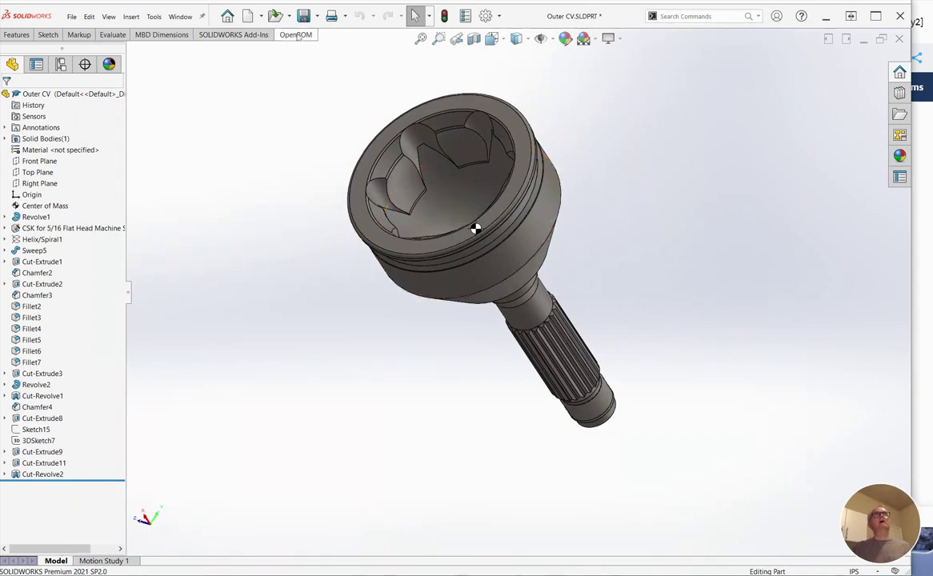
pyautogui.click(296, 35)
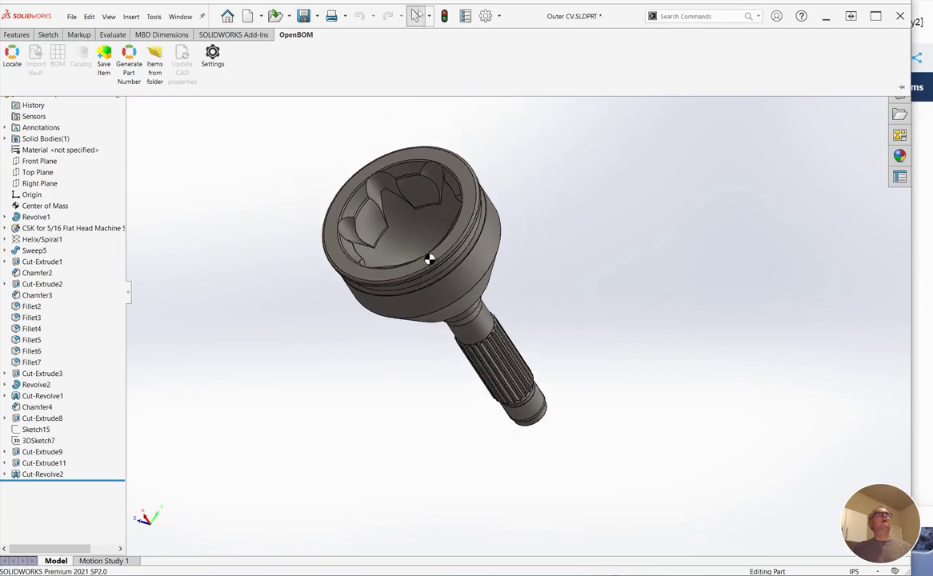
# Open the Outer CV Bearing part and assign it part number DL0125 from Driveline Components.
pyautogui.click(181, 17)
pyautogui.click(200, 140)
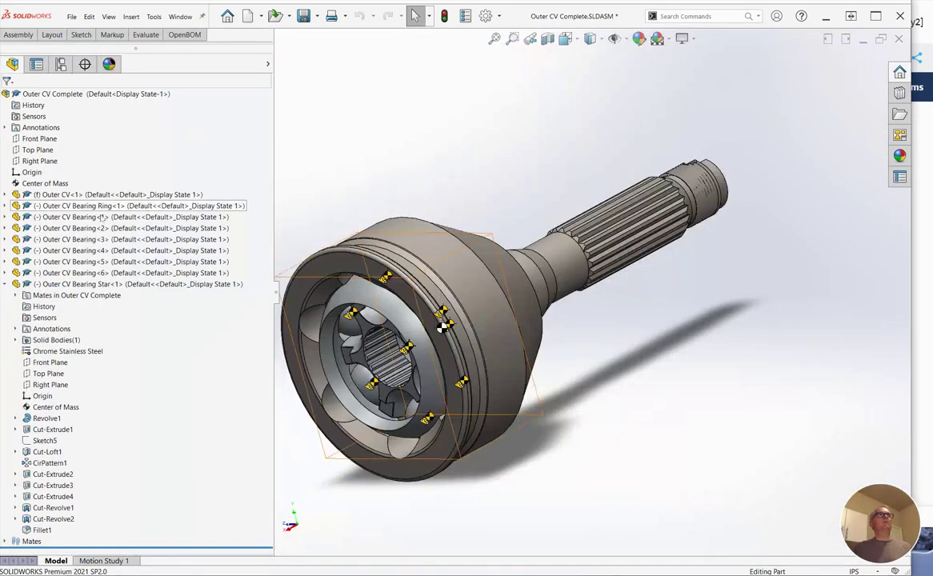
pyautogui.click(95, 217)
pyautogui.click(147, 186)
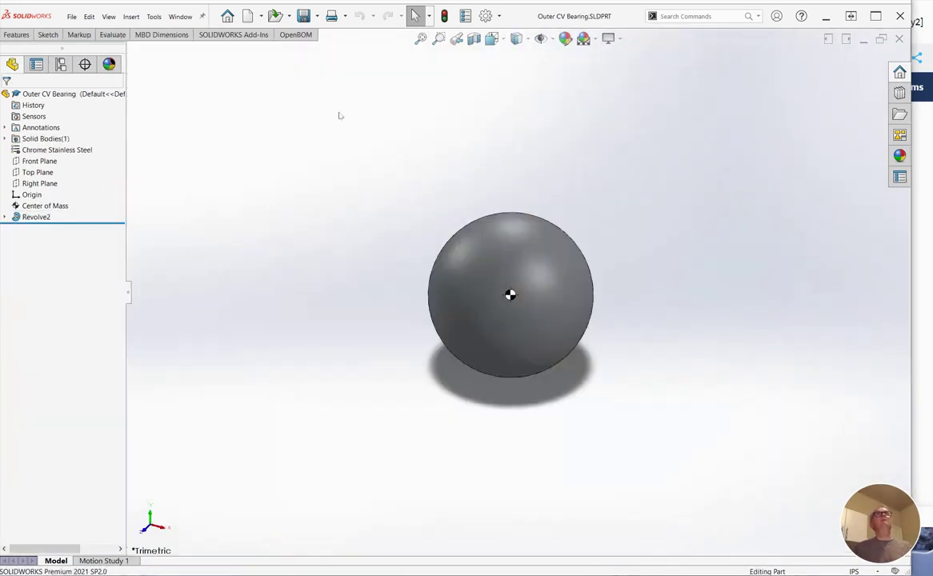
pyautogui.click(291, 34)
pyautogui.click(276, 36)
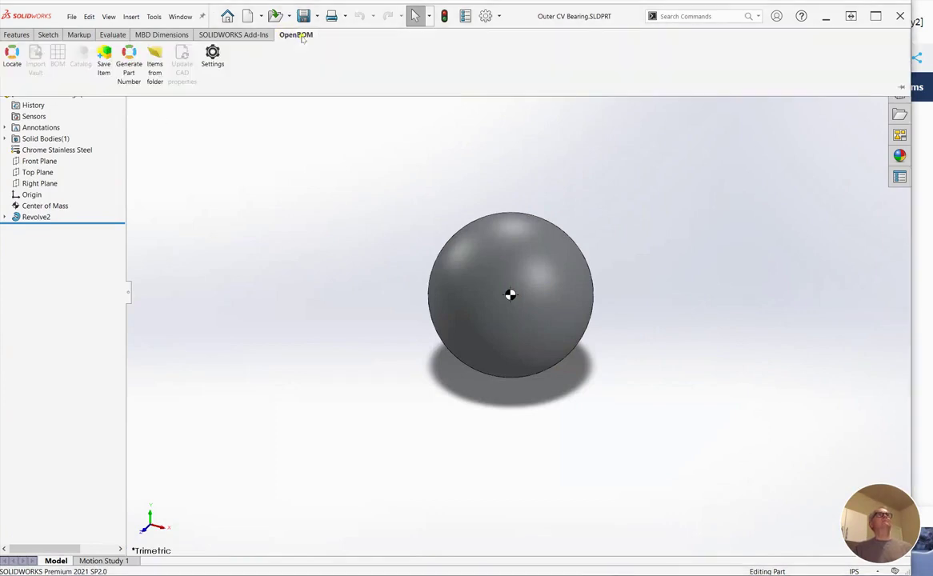
pyautogui.click(125, 54)
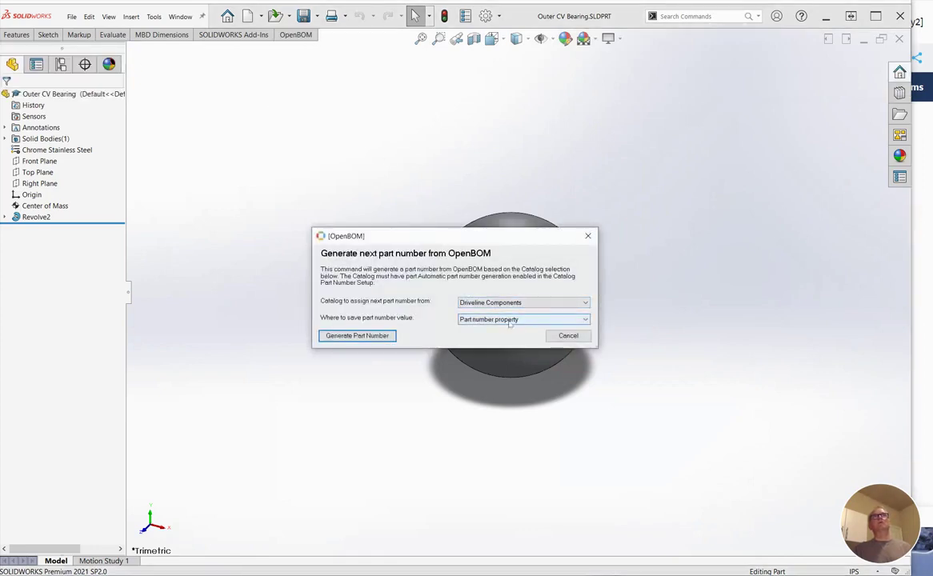
pyautogui.click(368, 335)
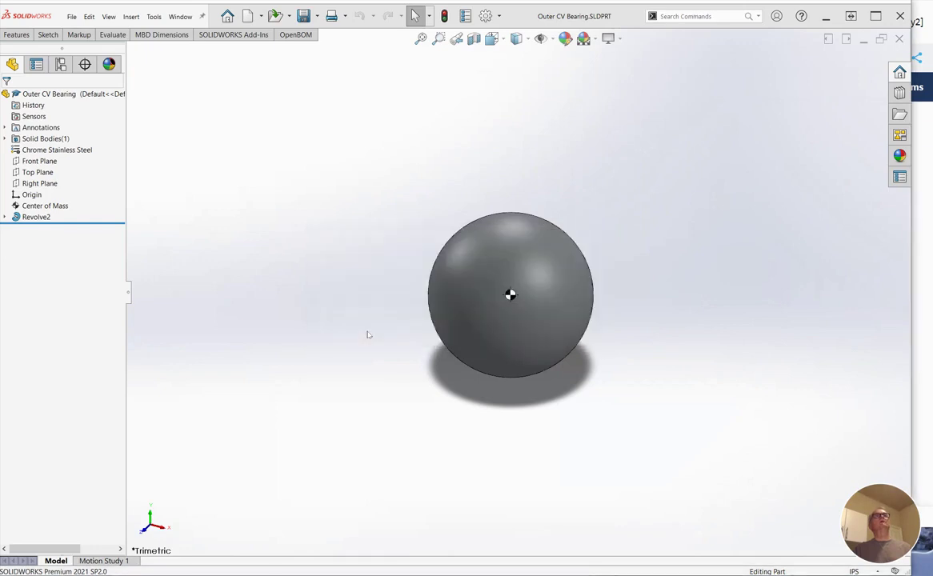
pyautogui.click(499, 327)
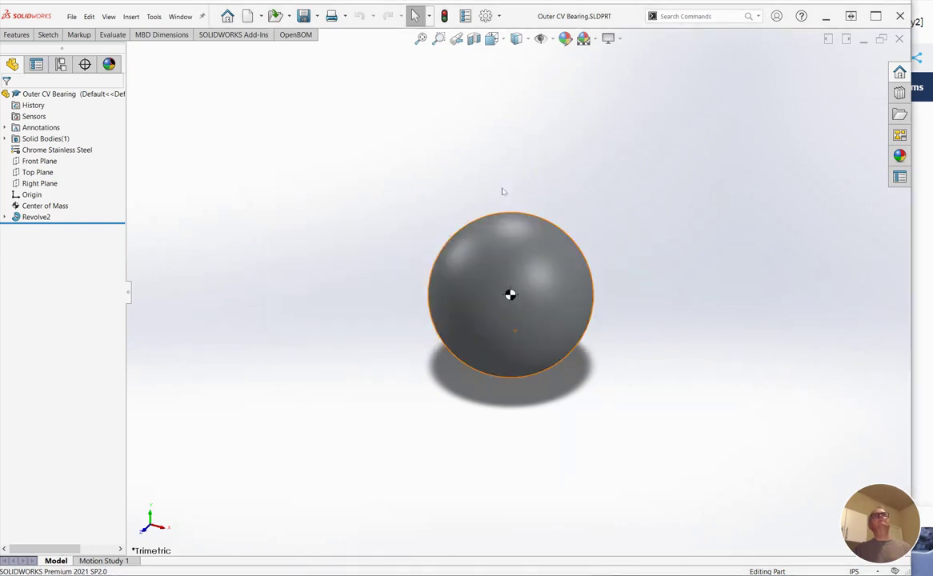
# Verify DL0125 in the part's properties and switch back to the Outer CV Complete assembly.
pyautogui.click(464, 16)
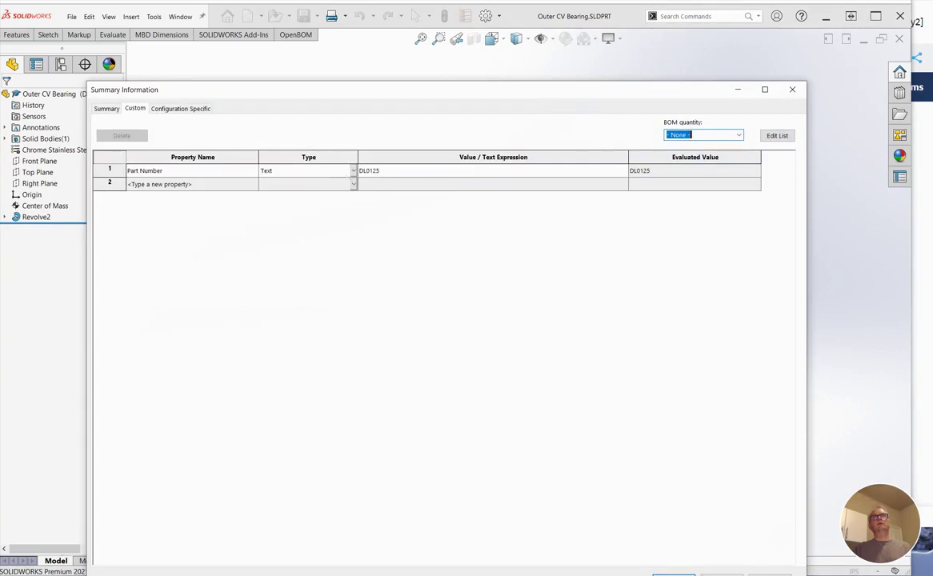
pyautogui.press('Return')
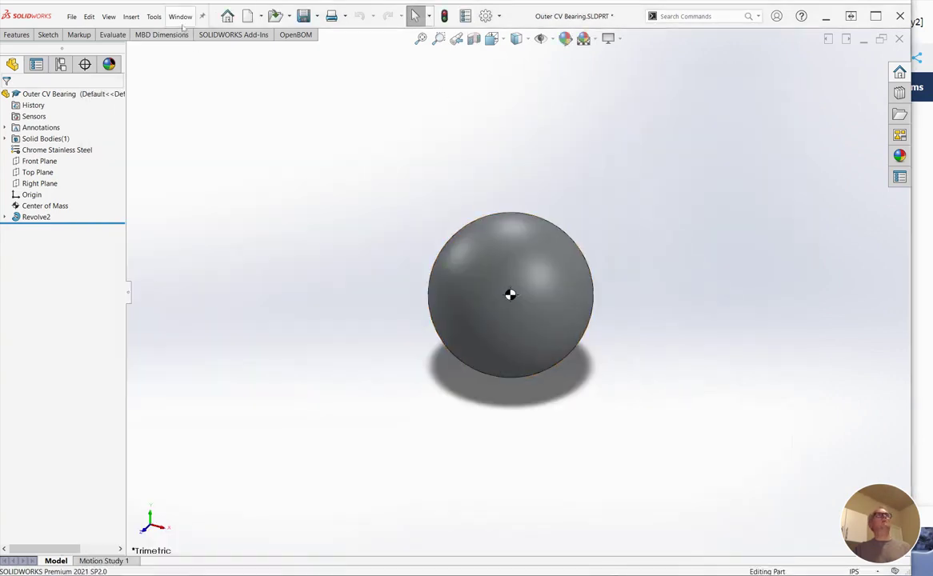
pyautogui.click(180, 18)
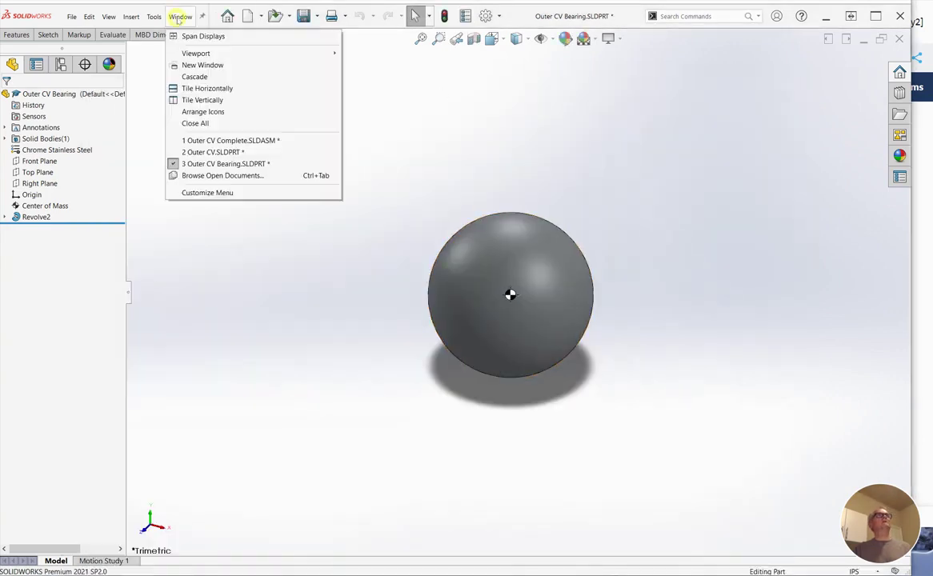
pyautogui.click(218, 141)
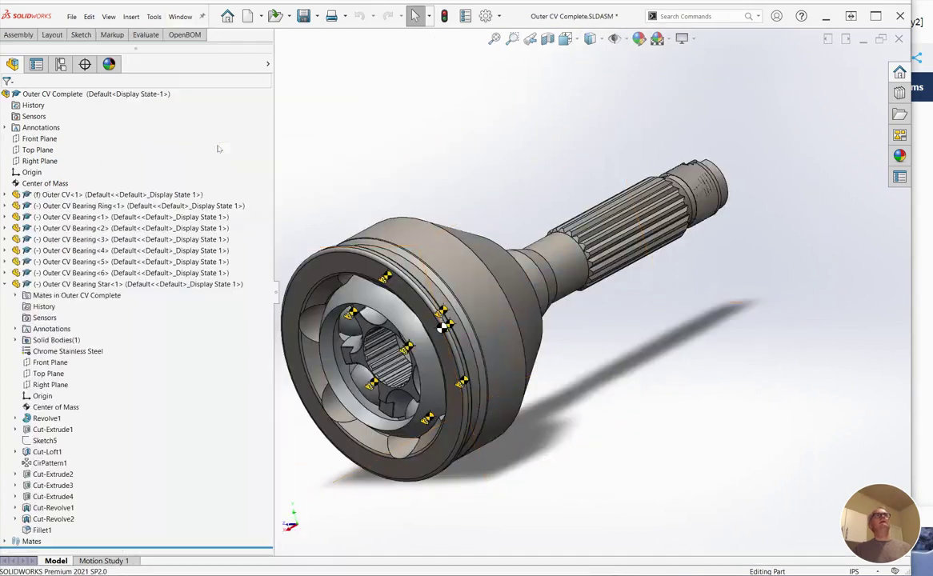
# Send Outer CV Complete to OpenBOM and open its multi-level BOM with four parts.
pyautogui.click(185, 35)
pyautogui.click(59, 61)
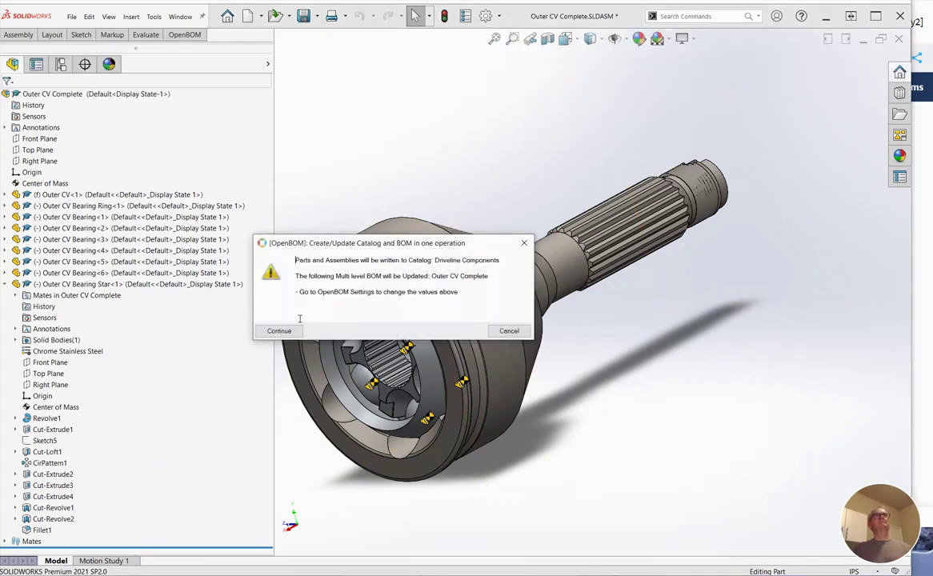
pyautogui.click(276, 330)
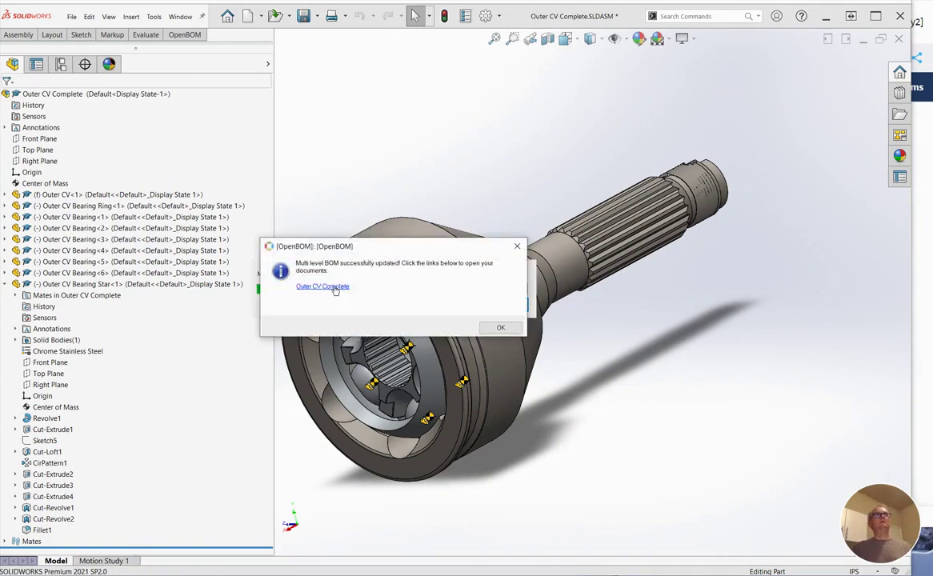
pyautogui.click(328, 287)
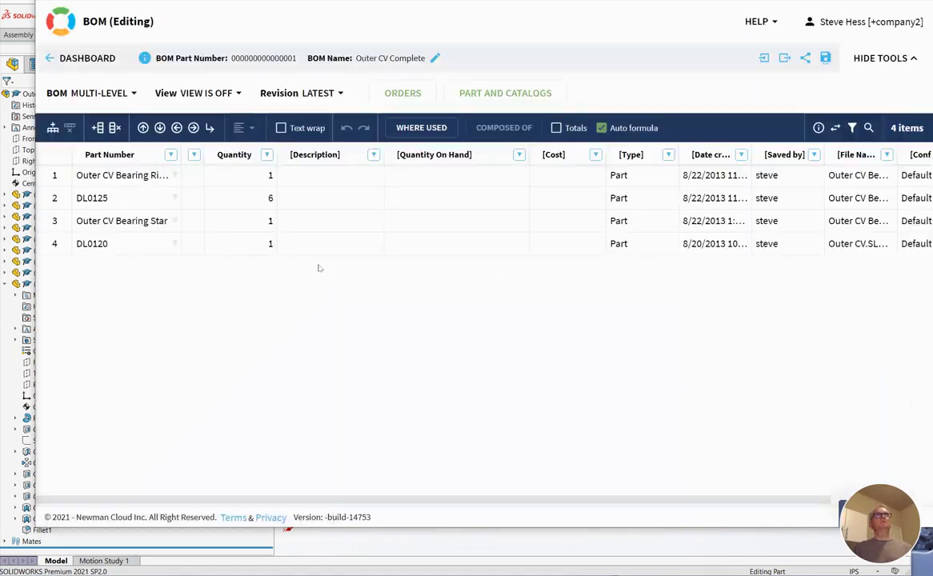
# Review the BOM's Part Number cells, including DL0125 and DL0120.
pyautogui.click(124, 200)
pyautogui.click(114, 250)
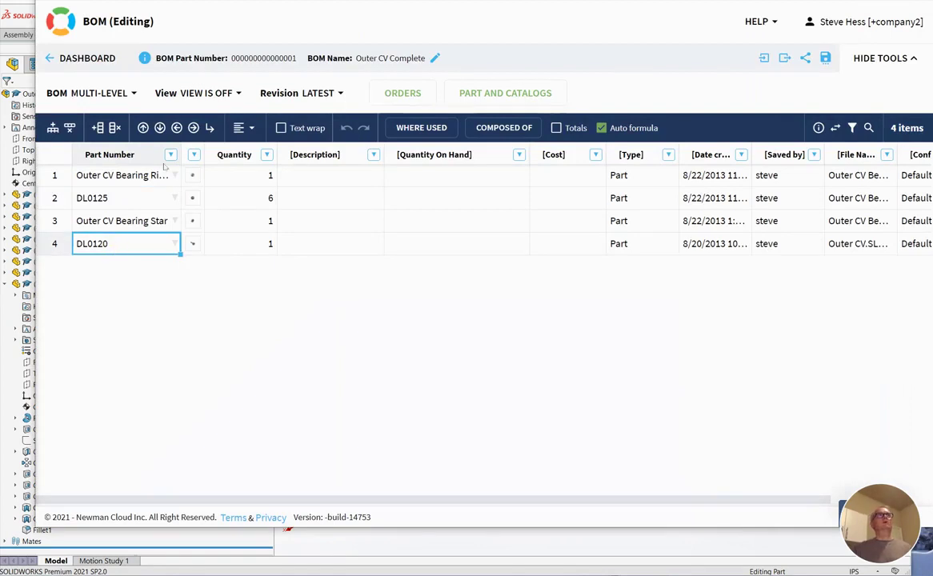
pyautogui.click(124, 178)
pyautogui.click(121, 222)
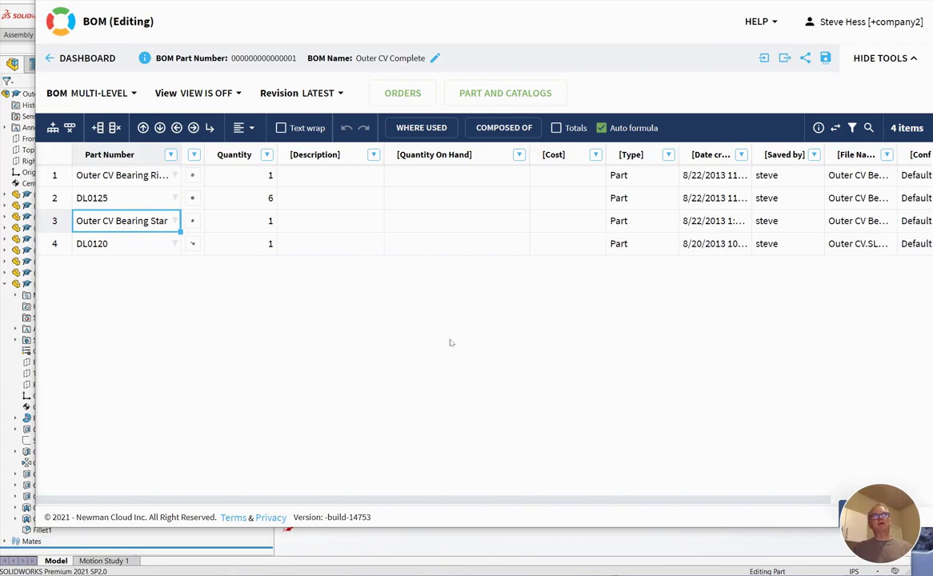
# Return to SOLIDWORKS and dismiss the BOM update success message.
pyautogui.click(31, 12)
pyautogui.click(500, 327)
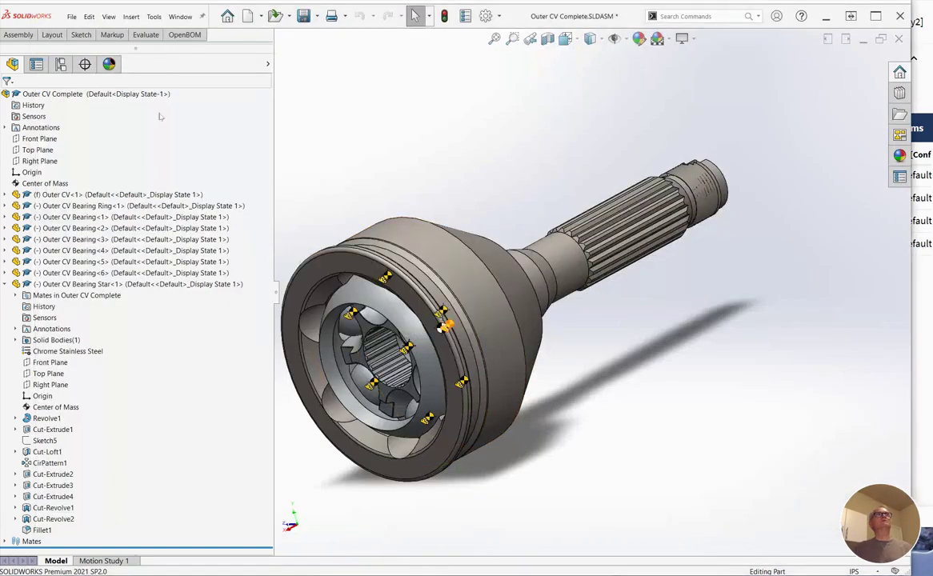
pyautogui.click(184, 34)
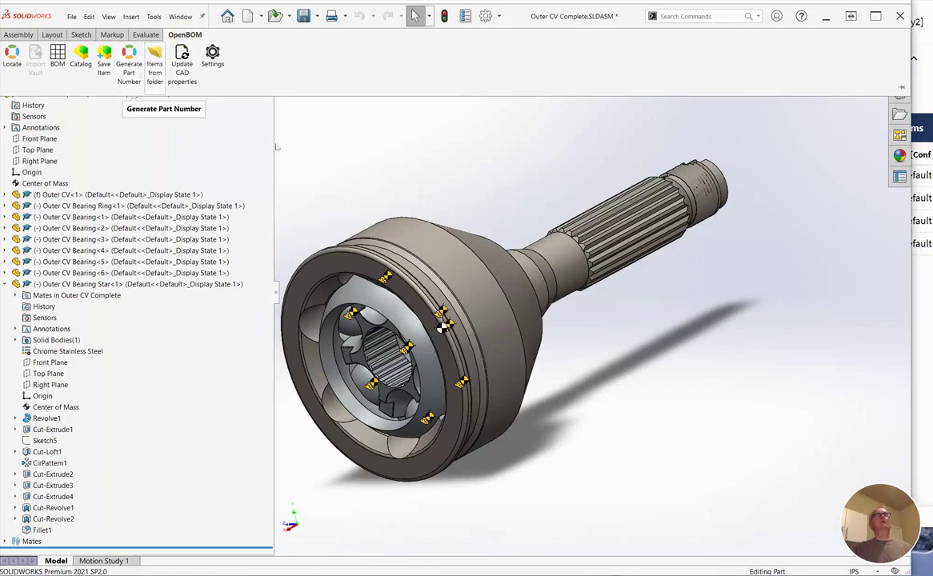